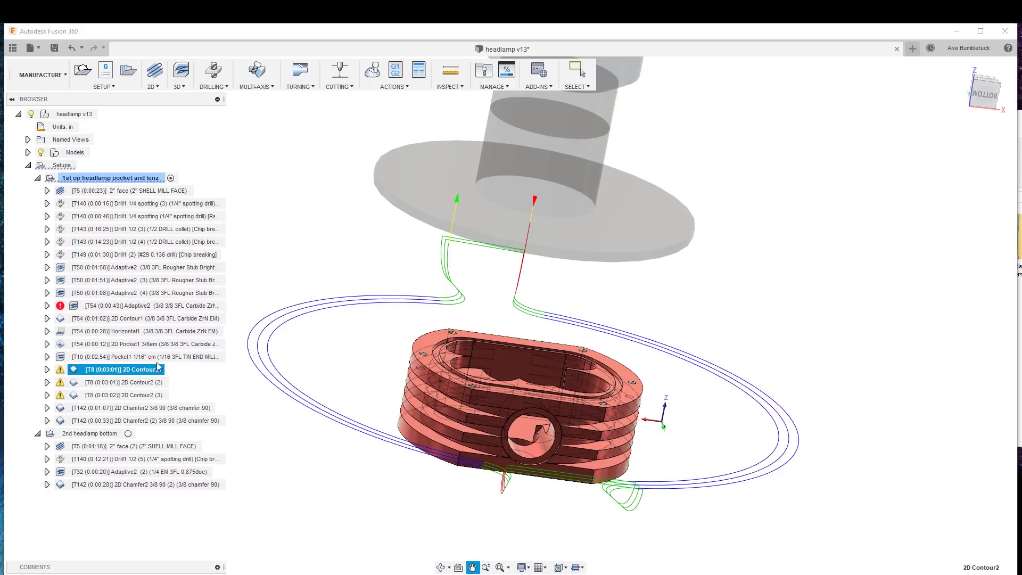
Open the 2D Contour2 toolpath for editing and show its Geometry settings
click(154, 372)
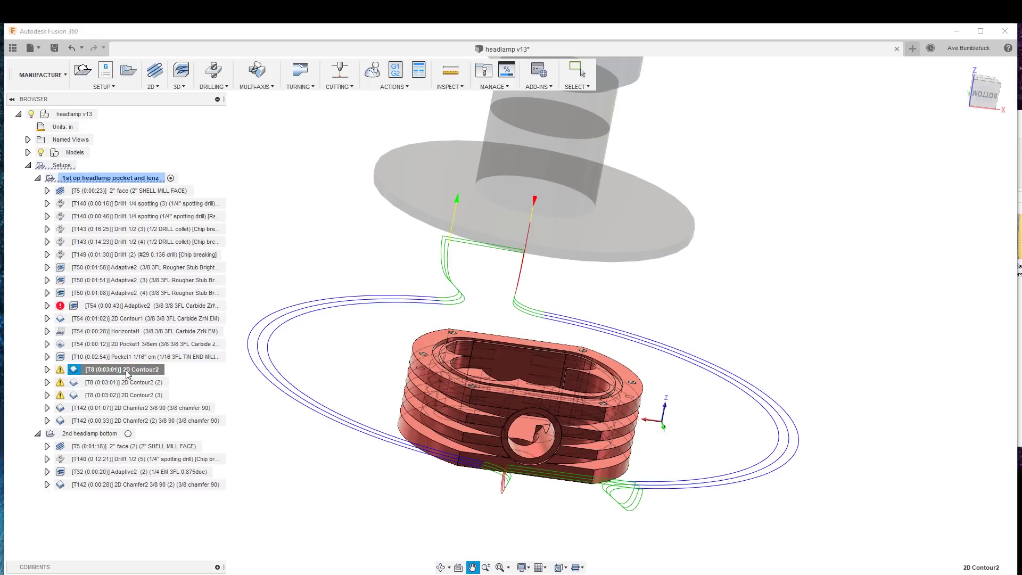
double_click(126, 375)
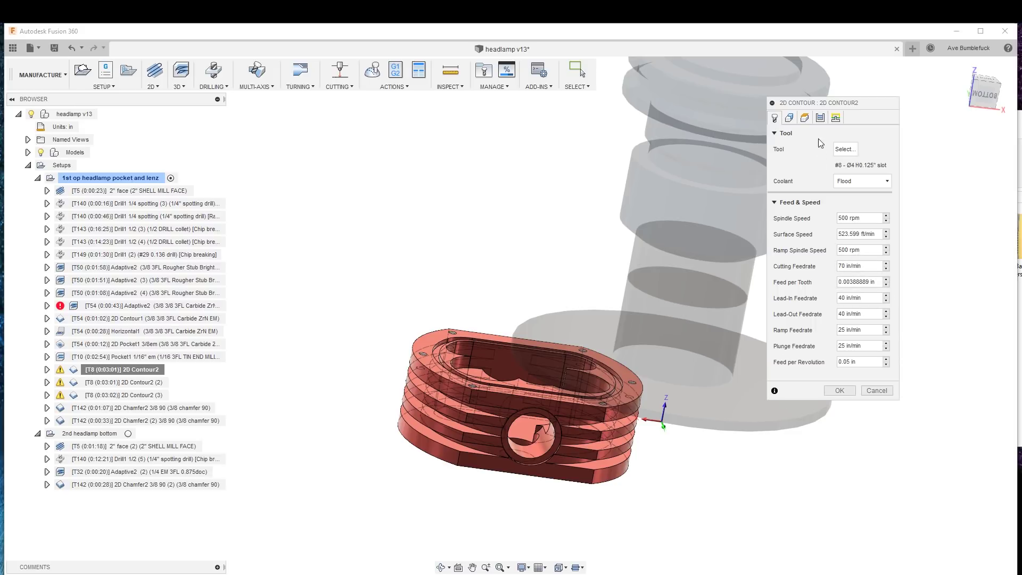
click(790, 119)
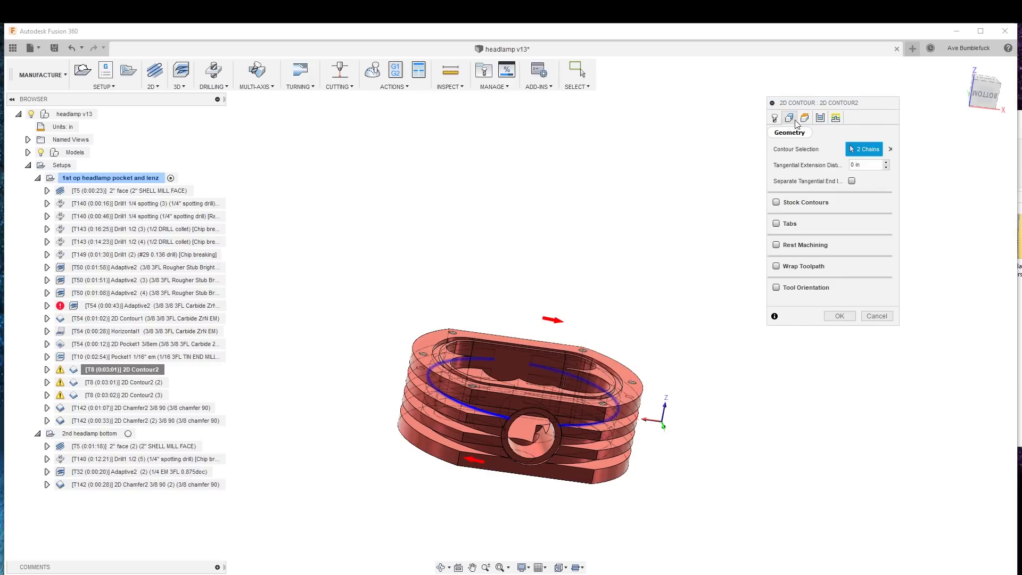
Inspect the groove chains, adding then removing an extra chain to keep 2 Chains selected
shift+middle_drag(796, 124, 703, 240)
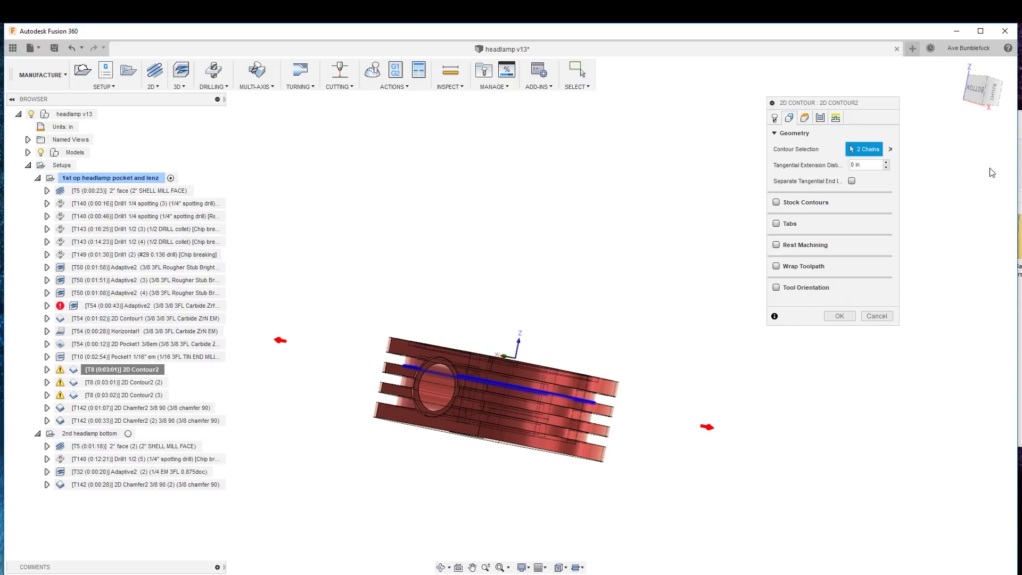
click(980, 93)
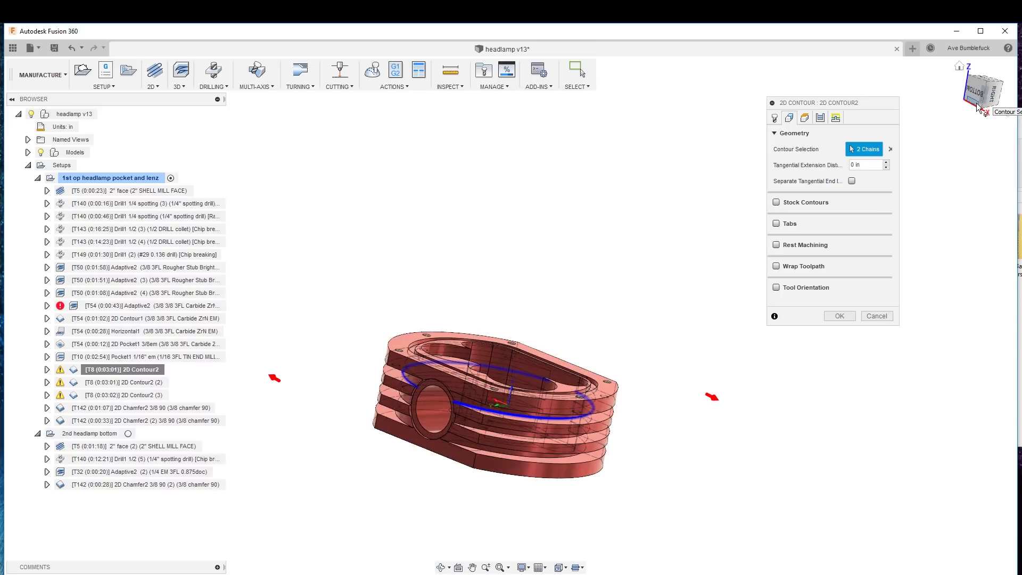
click(564, 438)
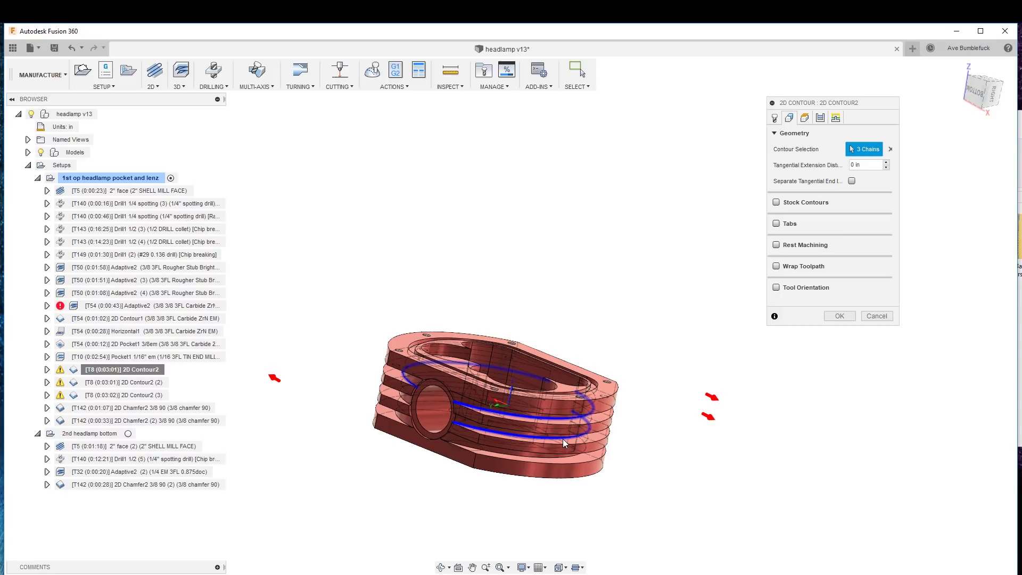
click(650, 483)
click(555, 438)
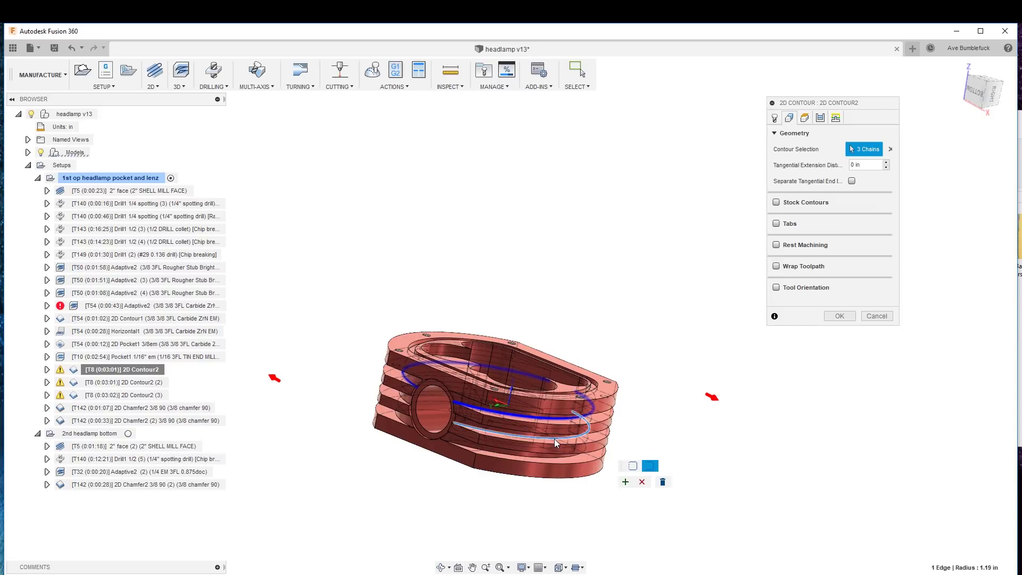
click(662, 483)
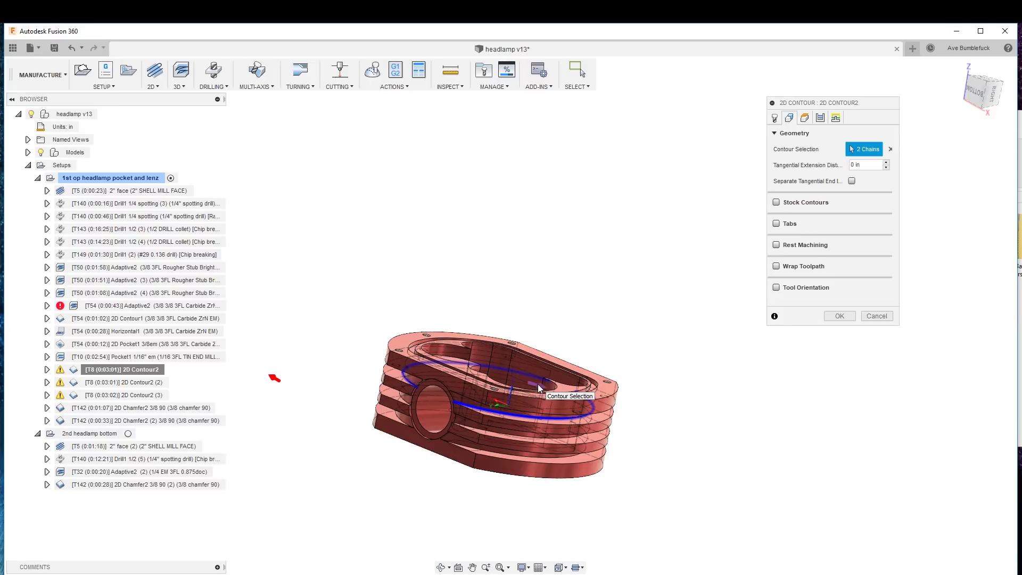
drag(982, 101, 989, 112)
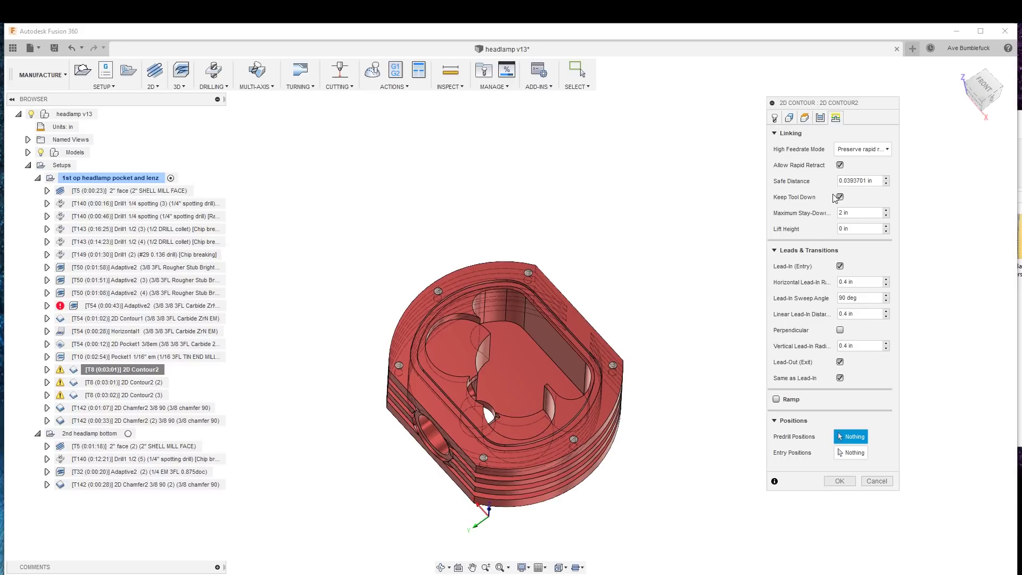
Confirm the 2D Contour2 edits to regenerate the toolpath with arcing lead-in and lead-out
click(849, 486)
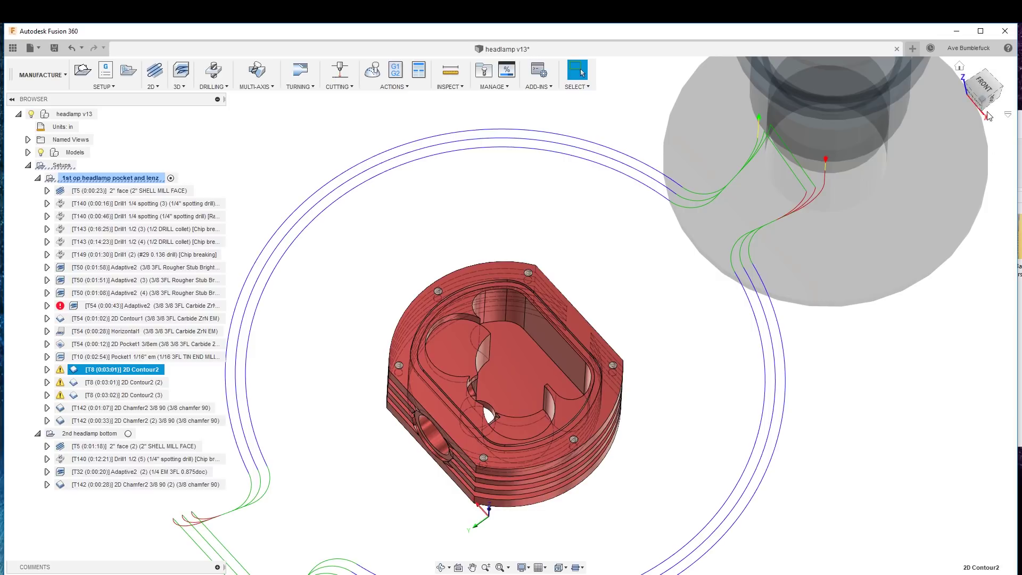
Duplicate the 2D Contour2 toolpath as 2D Contour2 (2) with Ctrl+D
shift+middle_drag(989, 98, 918, 239)
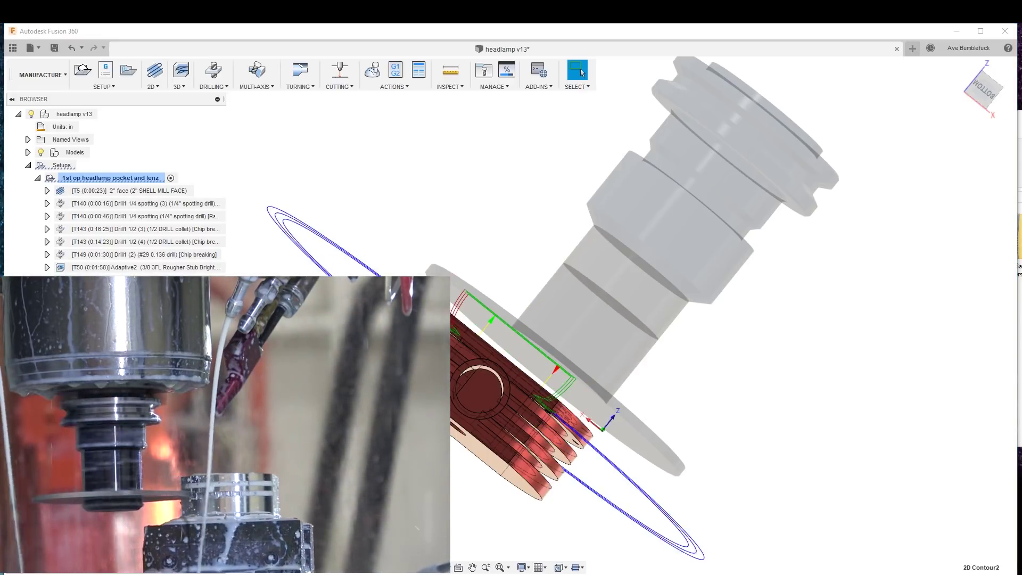
right_click(140, 177)
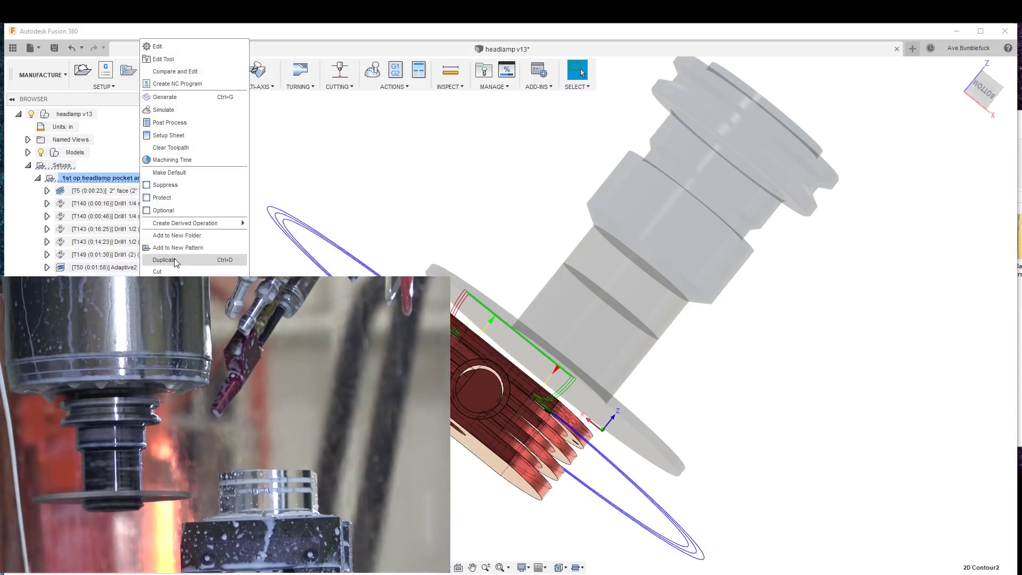
key(ctrl+d)
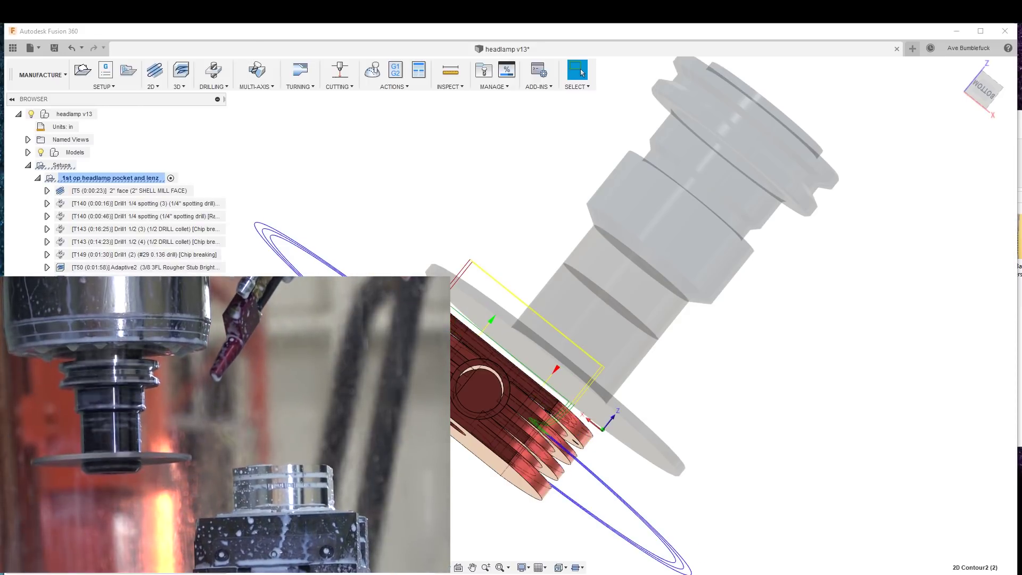